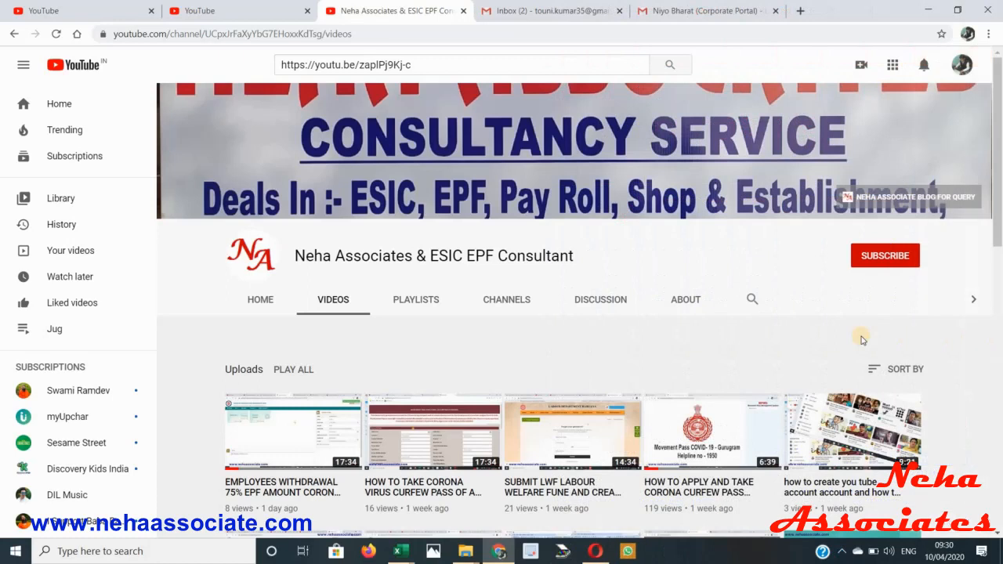
Subscribe to the Neha Associates & ESIC EPF Consultant channel and turn on all notifications.
click(879, 256)
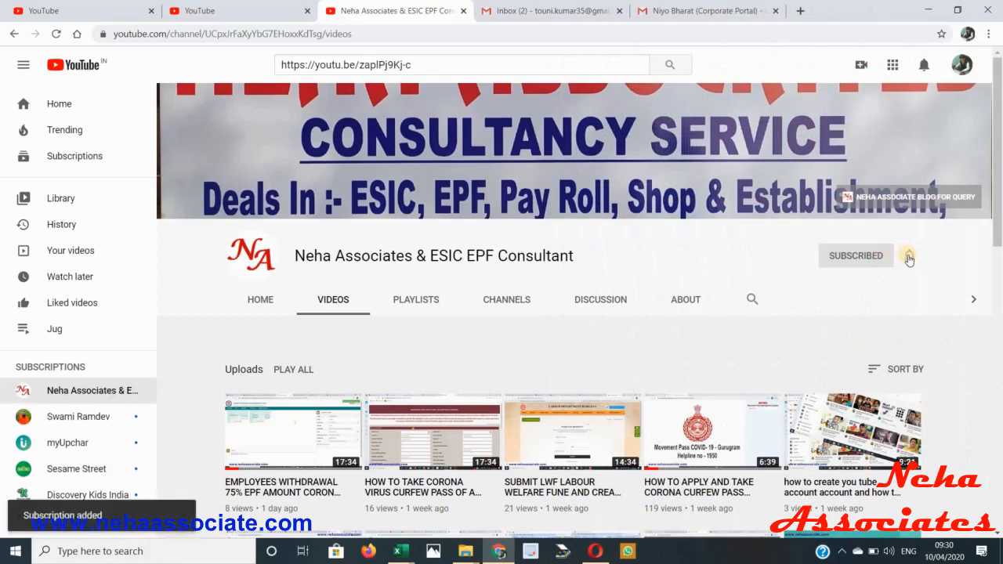
click(908, 256)
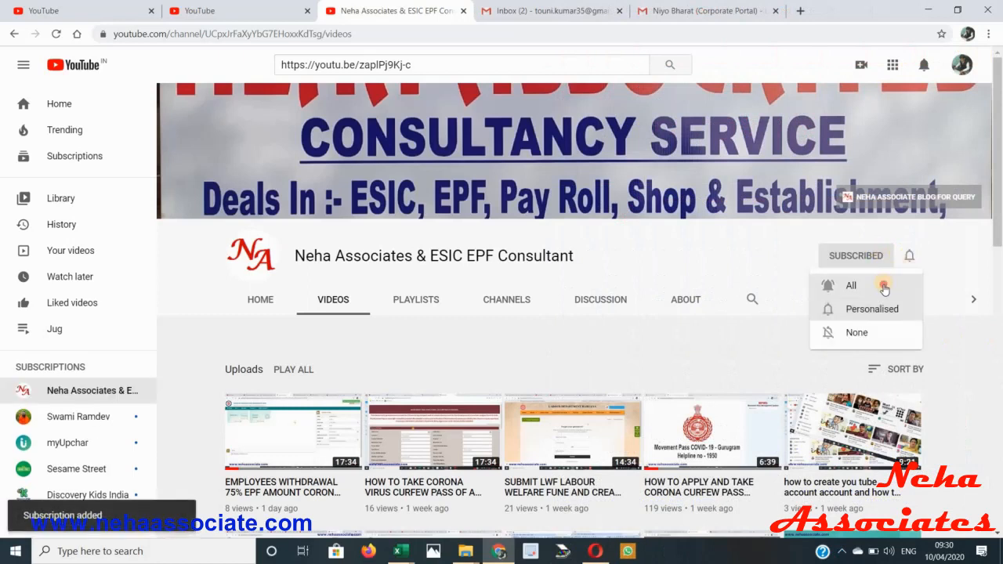
click(884, 286)
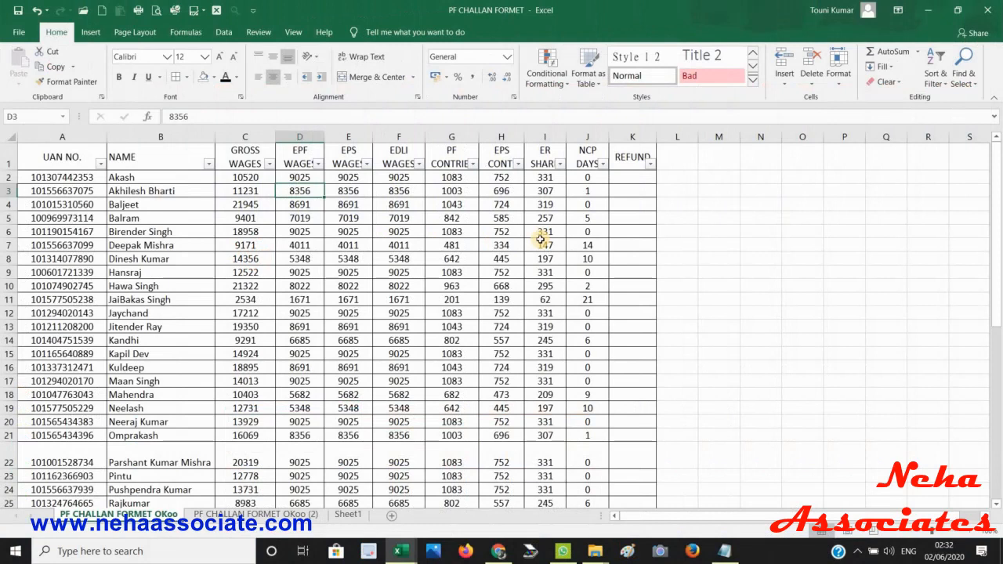
Switch to the PF challan workbook and change the PF contribution formula in G2 to =+ROUND(D2*10%,0).
click(475, 181)
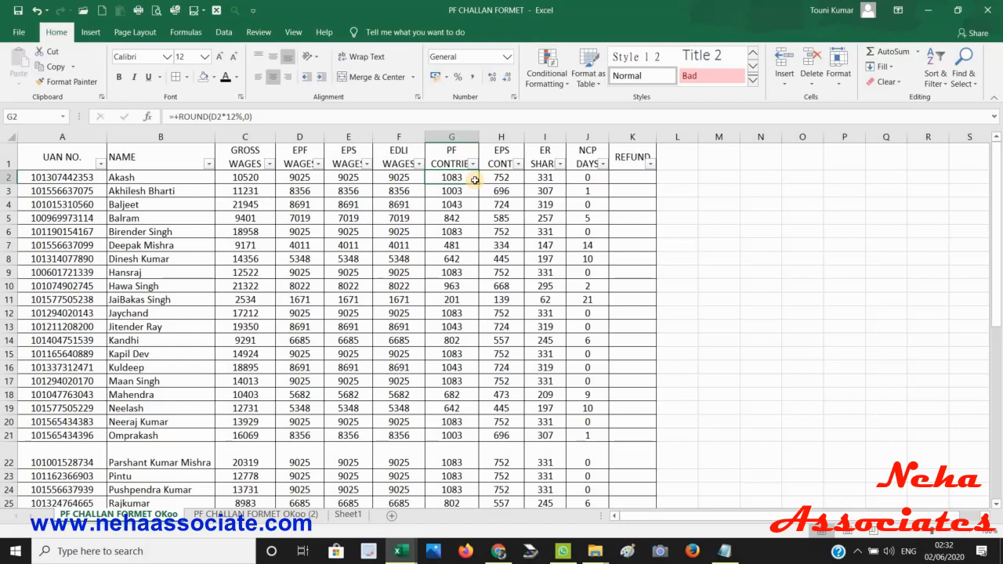
double_click(473, 179)
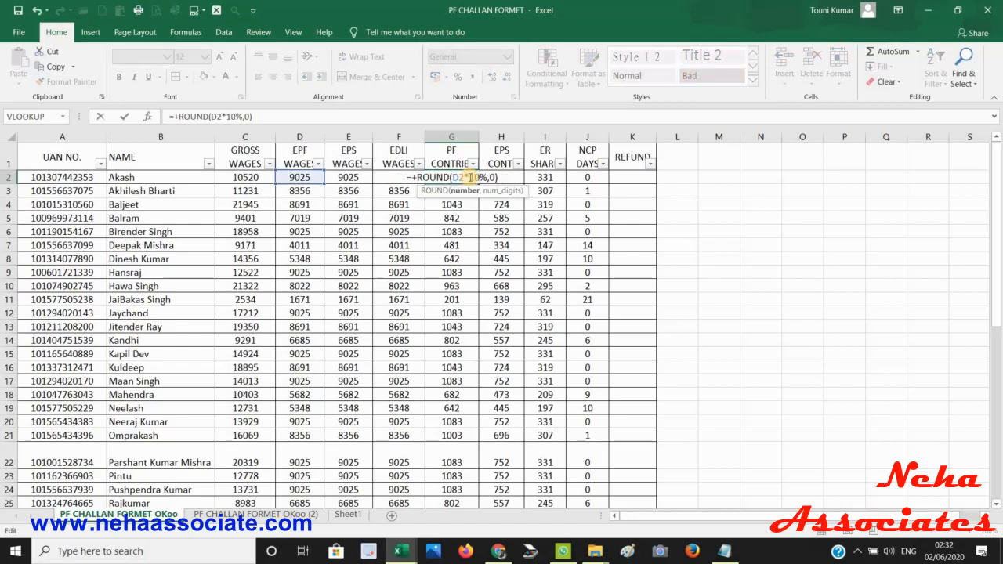
key(Return)
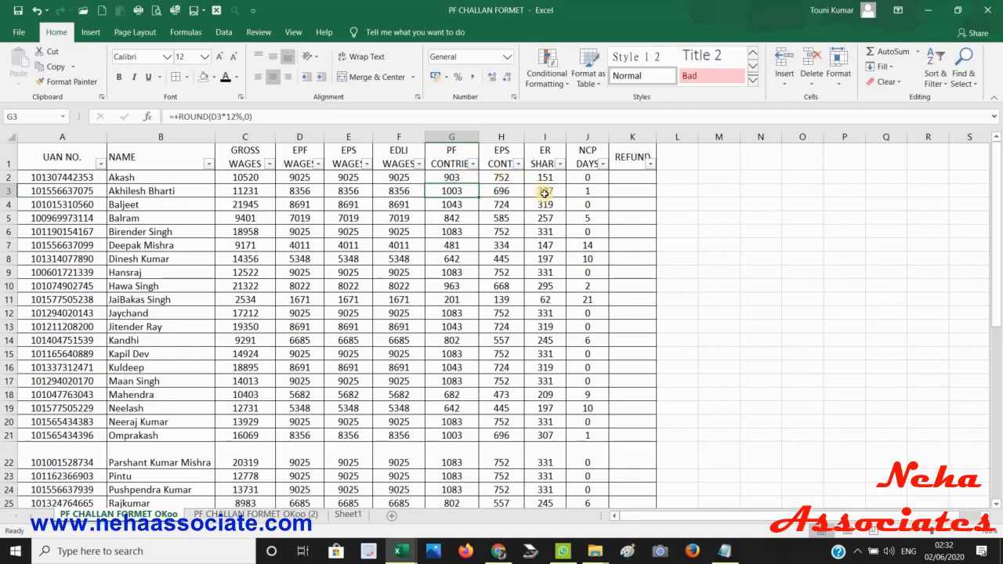
Check the EPS contribution formula in H2, the ER share formula in I2 and the PF contribution formula in G2.
click(500, 180)
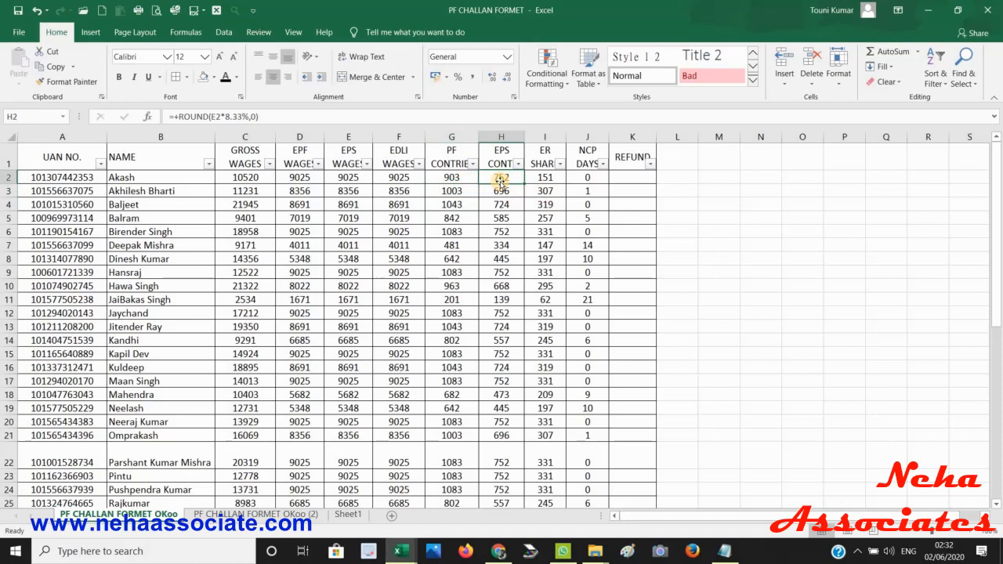
key(Right)
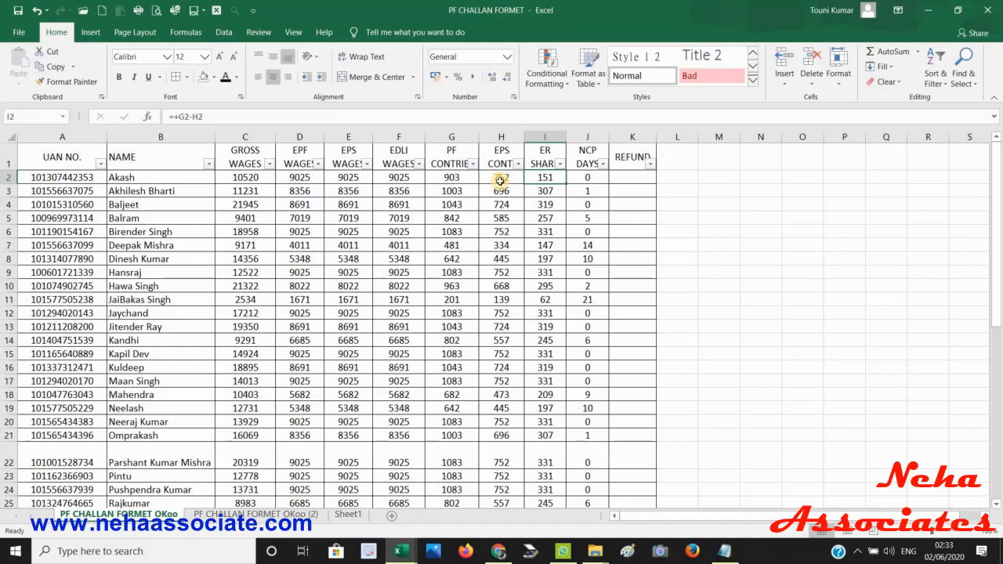
click(459, 178)
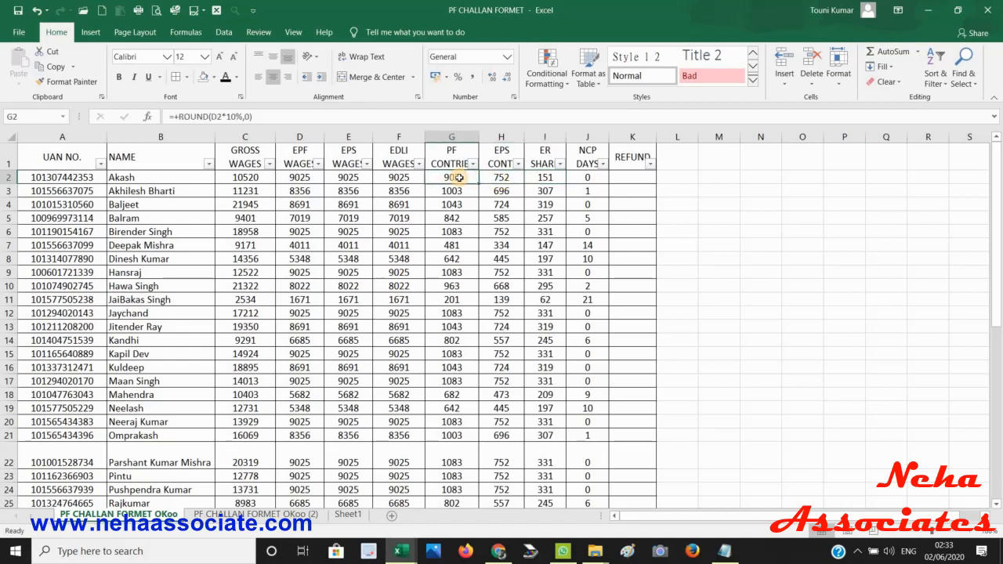
Fill the entire PF contribution column G with yellow.
click(450, 136)
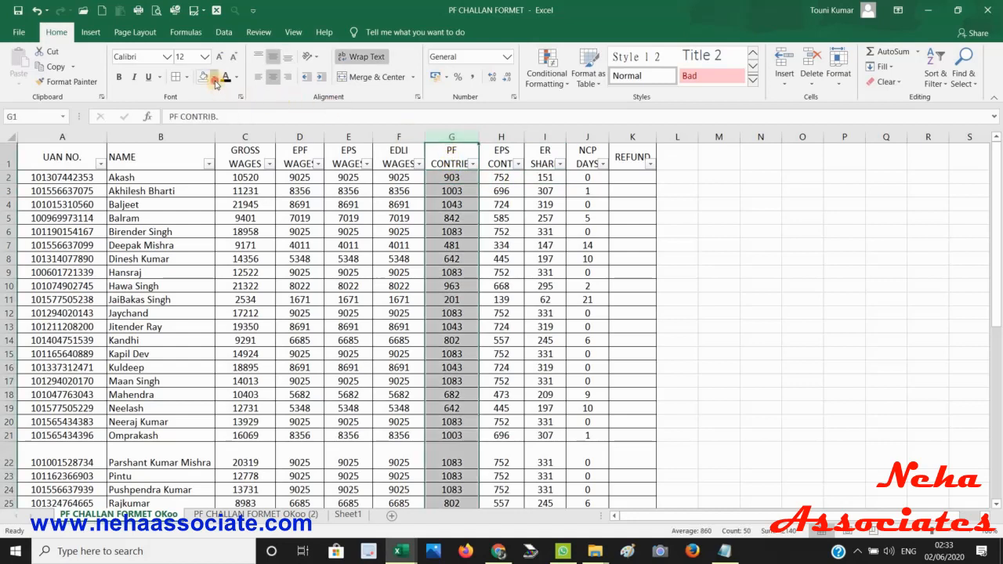
click(214, 77)
click(233, 178)
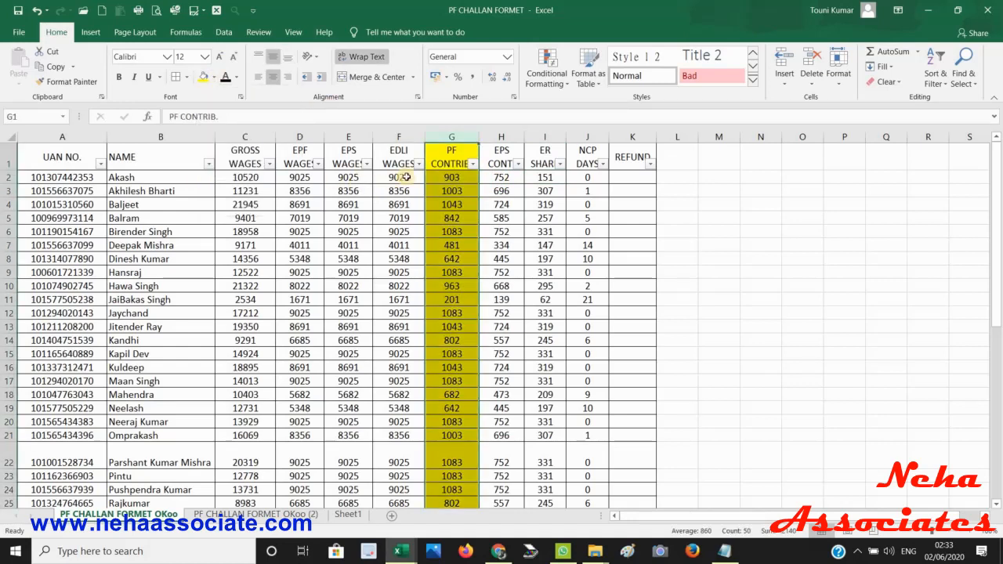
Compare the row 2 formulas of the PF contribution, EPS contribution and ER share columns, returning to G2.
click(462, 177)
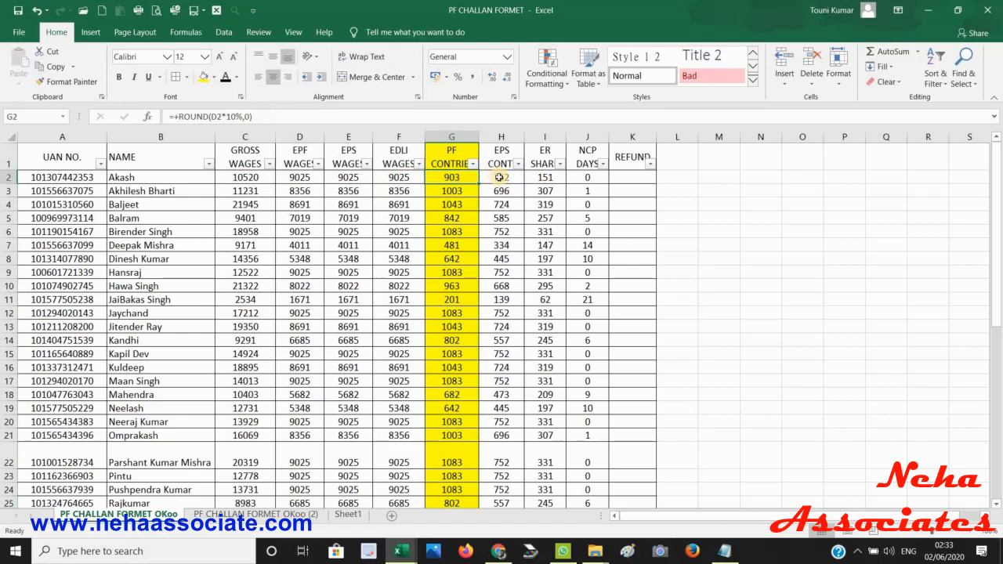
click(541, 179)
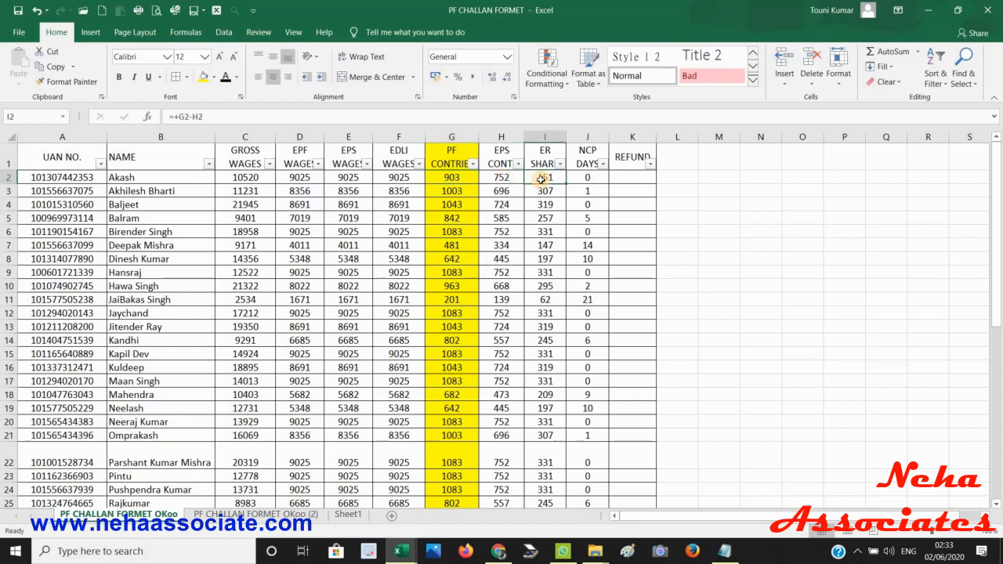
click(544, 160)
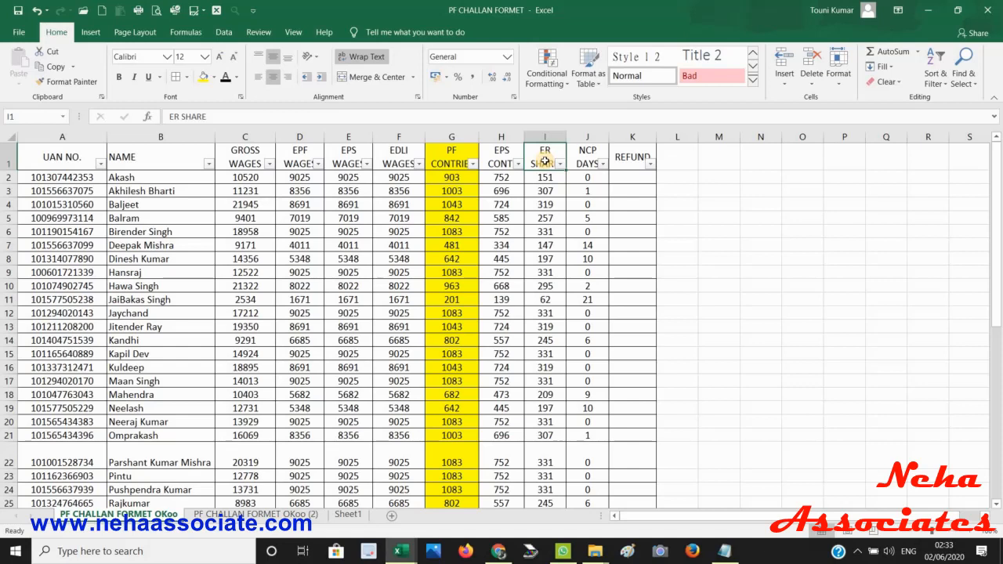
key(Down)
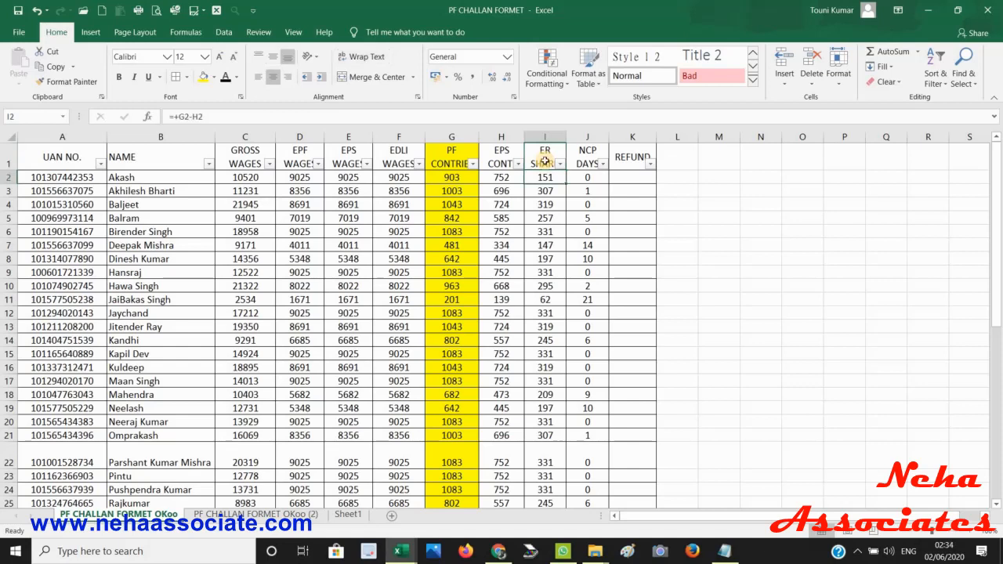
click(501, 177)
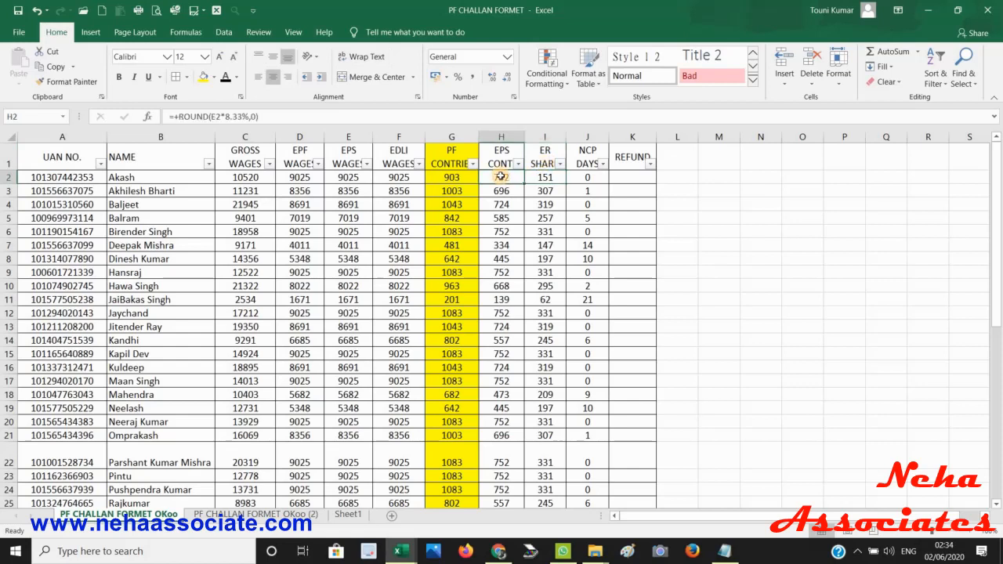
click(537, 177)
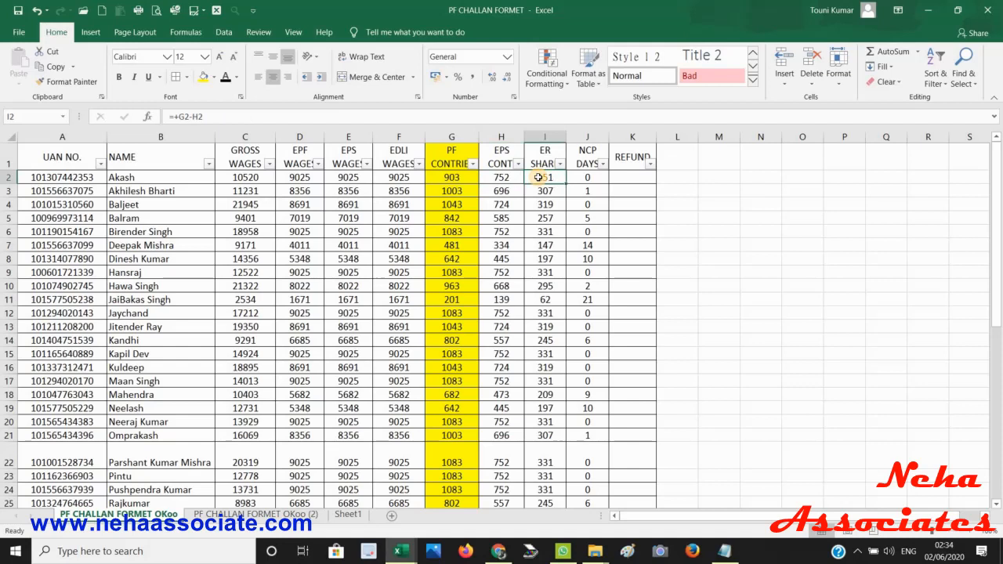
click(462, 181)
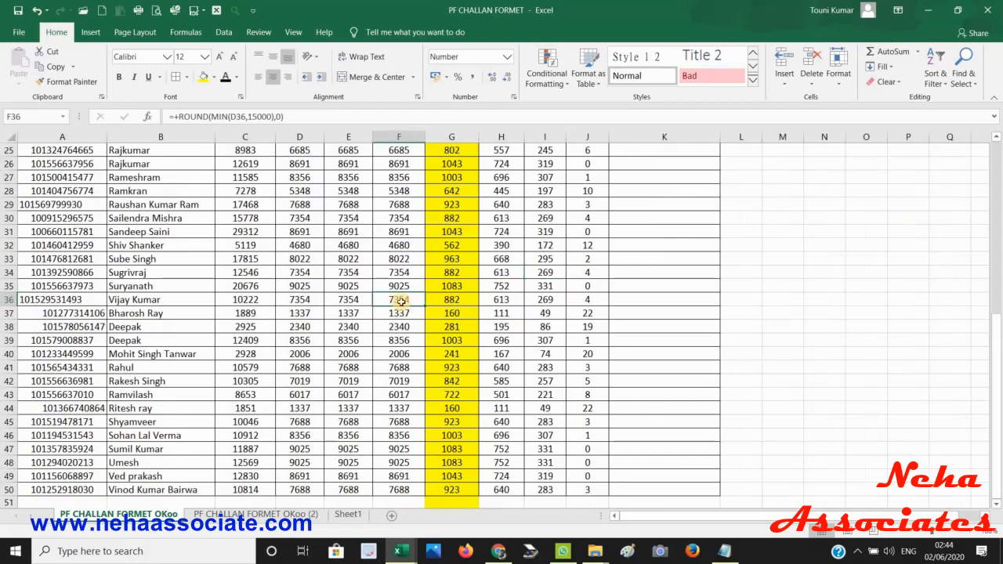
key(Right)
key(ctrl+Up)
key(Down)
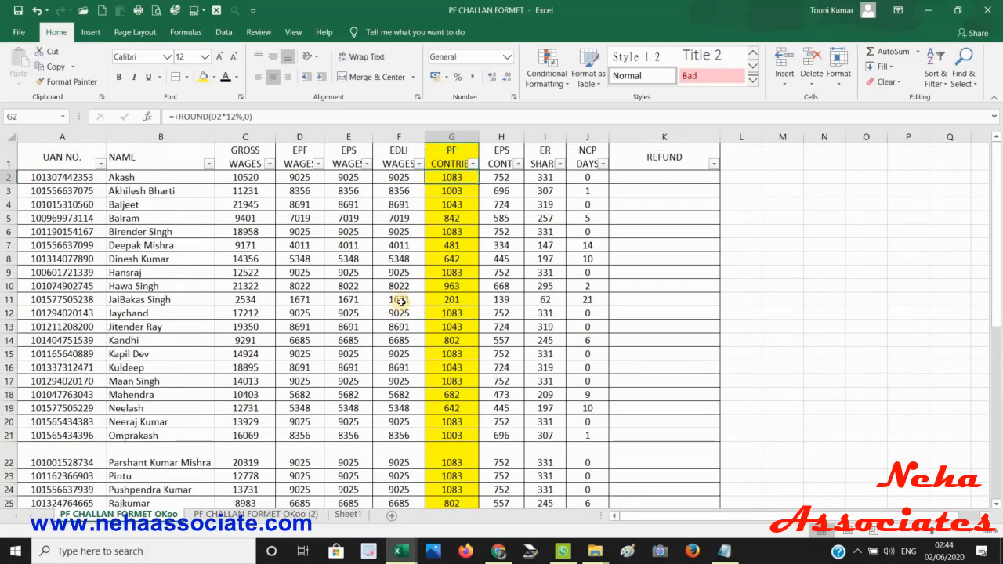
Leave the challan workbook and switch to the EPFO employer portal page in Chrome.
click(986, 11)
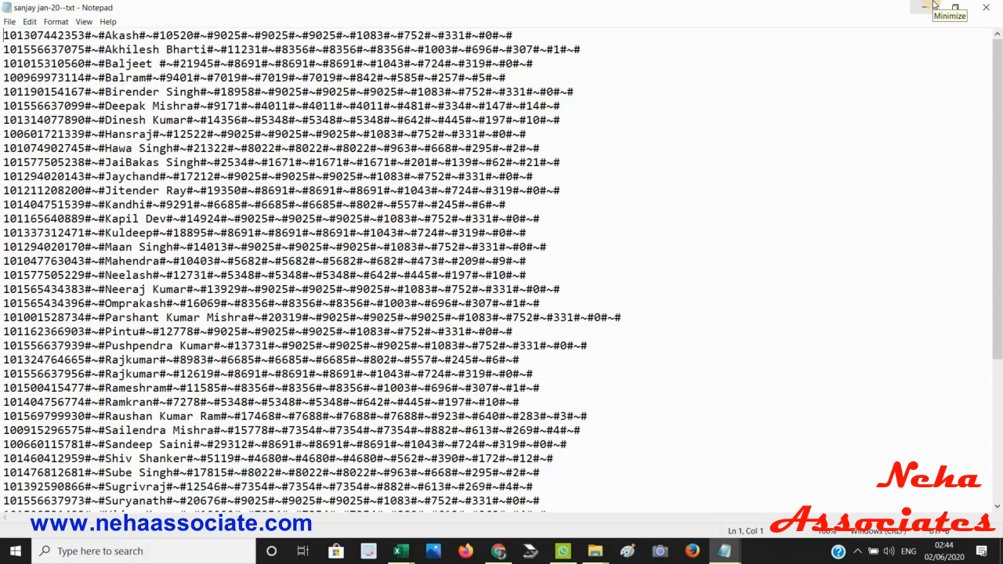
key(alt+Tab)
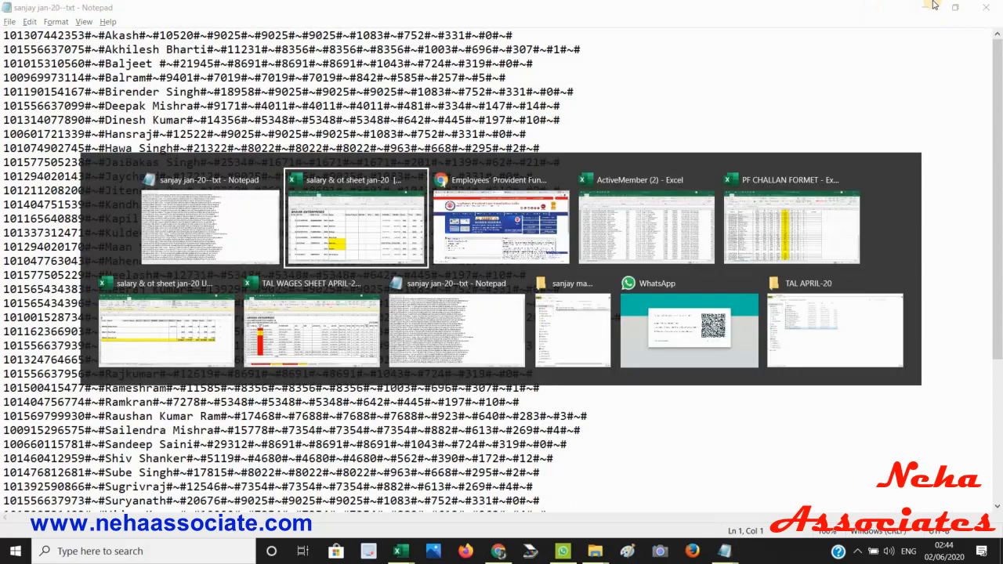
key(alt+Tab)
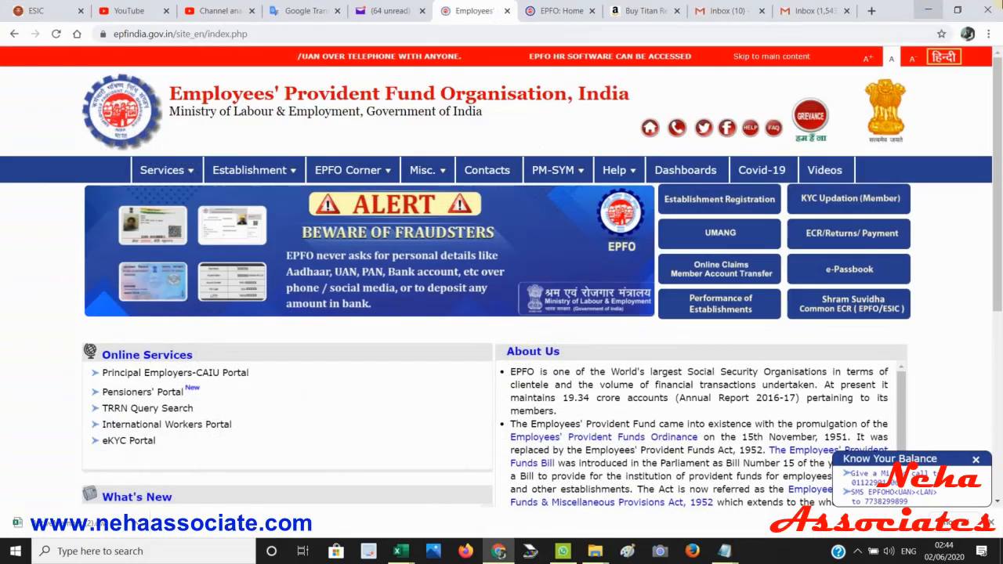
click(533, 5)
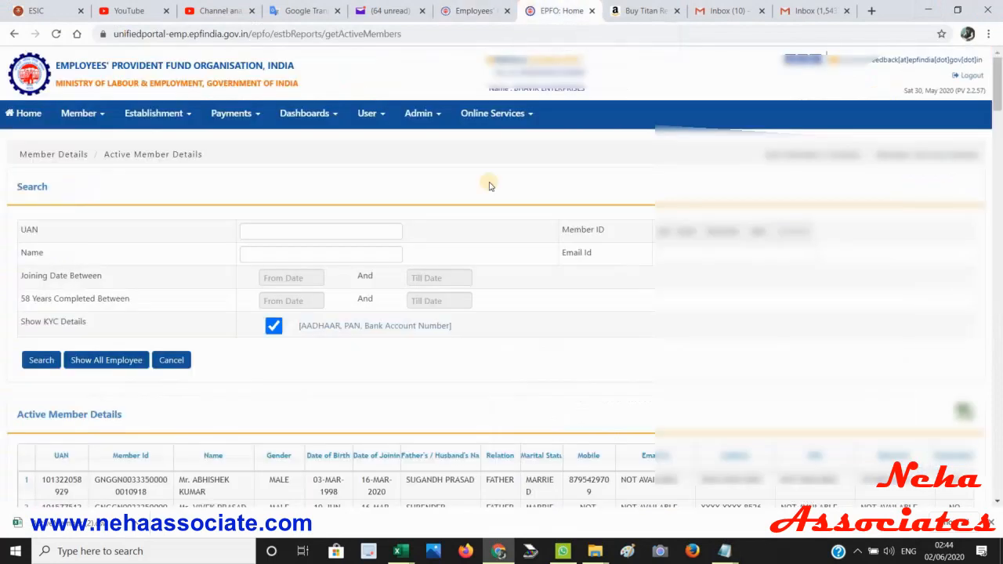
Confirm having read the PMGKY notice, continue, and open the portal's ECR home page.
click(310, 348)
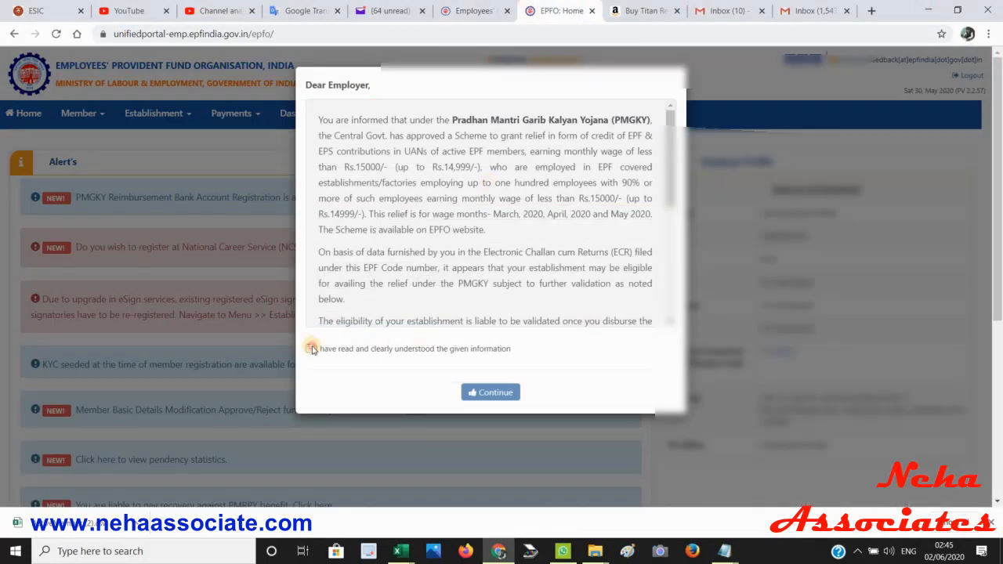
click(475, 393)
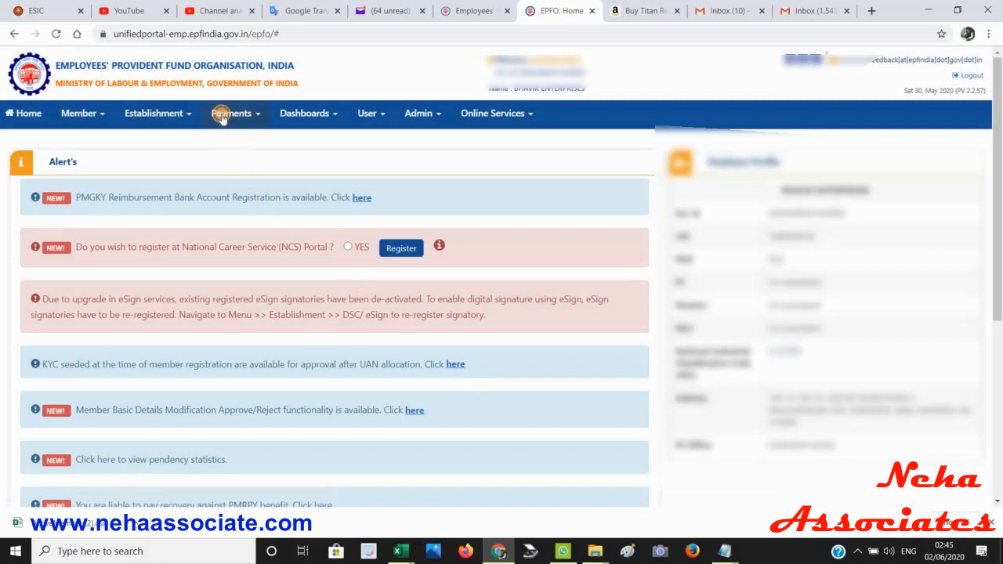
click(223, 116)
click(228, 139)
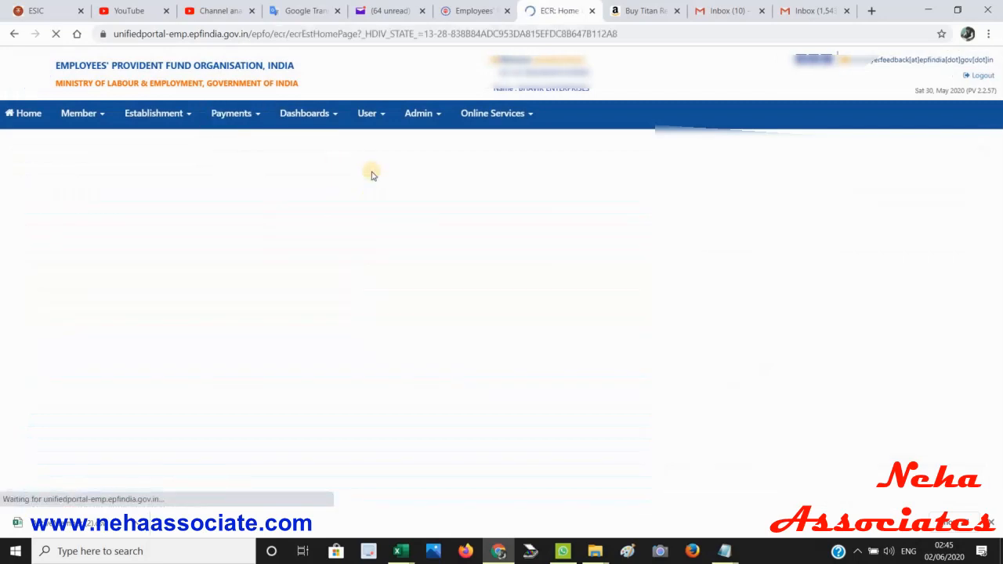
Open the PMGKY declaration form for wage month May 2020 from the ECR home page.
scroll(427, 273, down, 2)
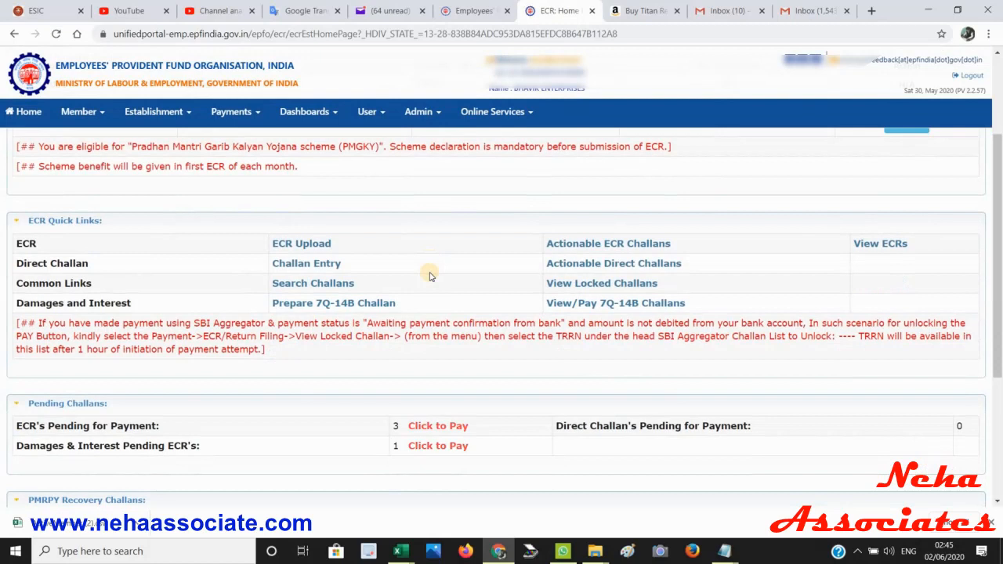
scroll(430, 271, up, 1)
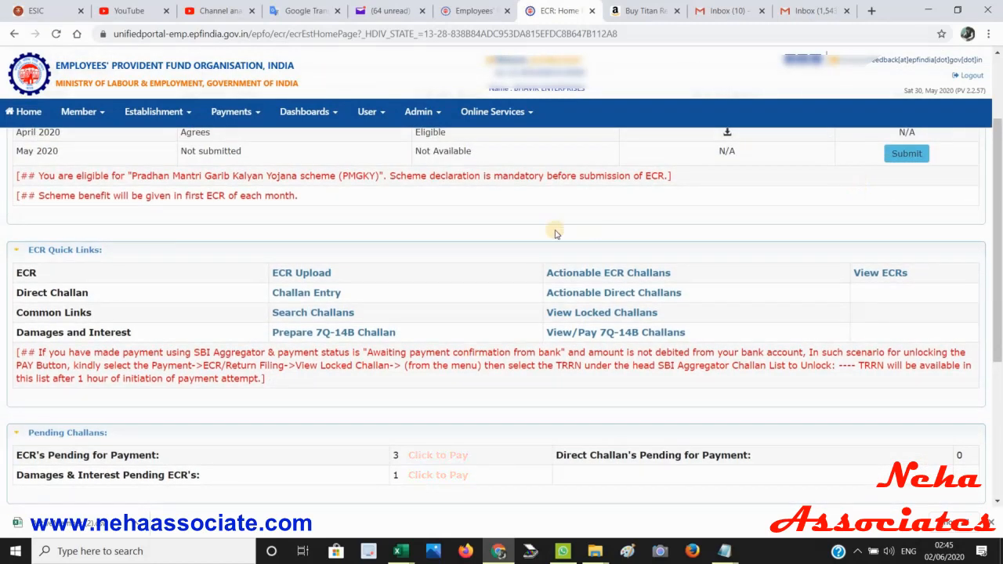
scroll(553, 231, up, 3)
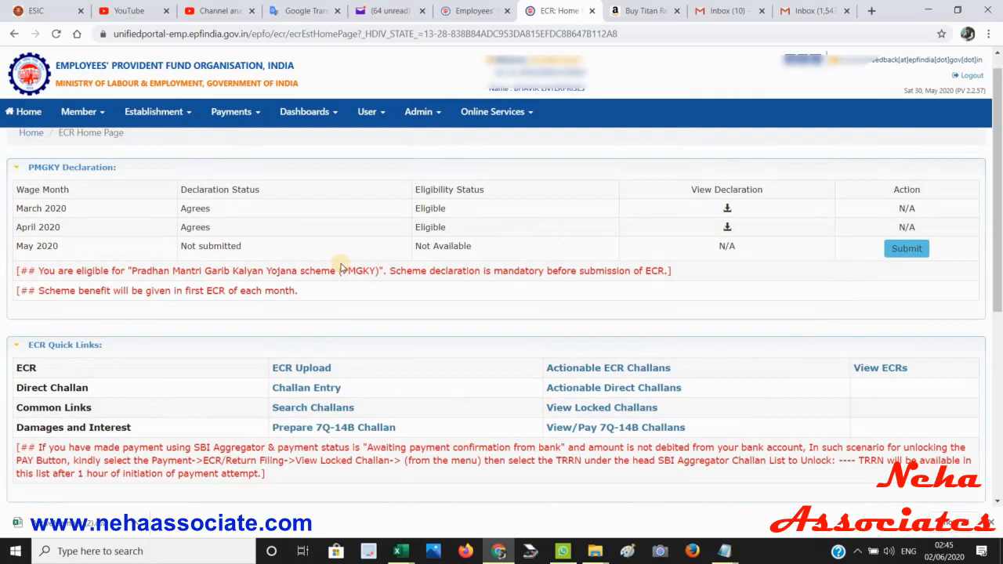
click(906, 248)
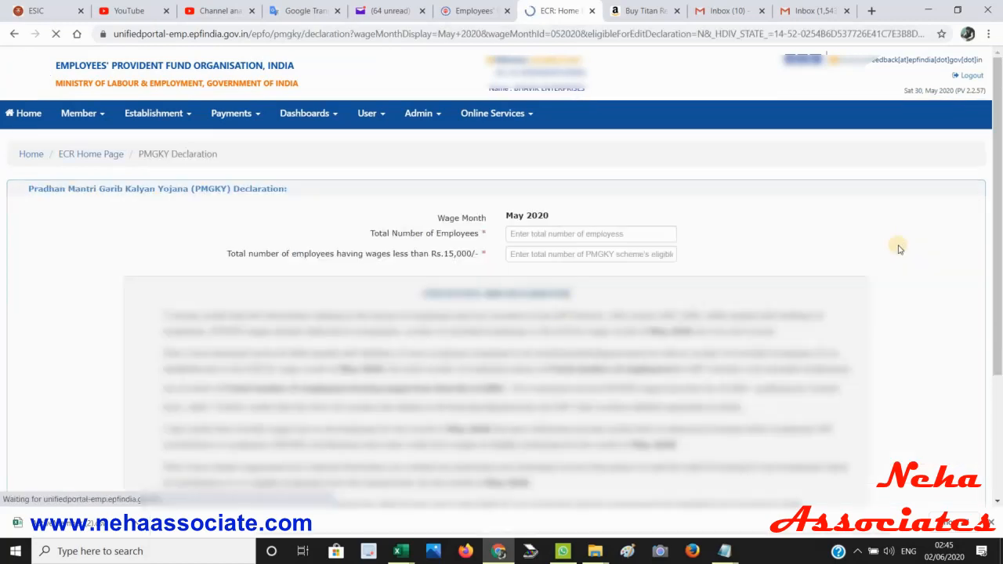
Enter 100 as the total number of employees and 80 as those with wages below Rs.15,000 in the declaration.
click(550, 233)
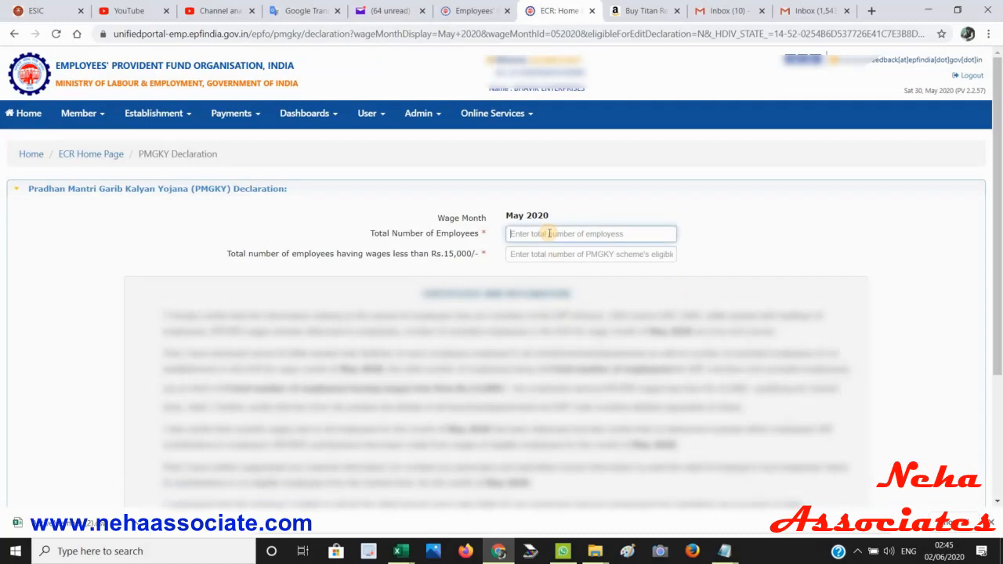
text(100)
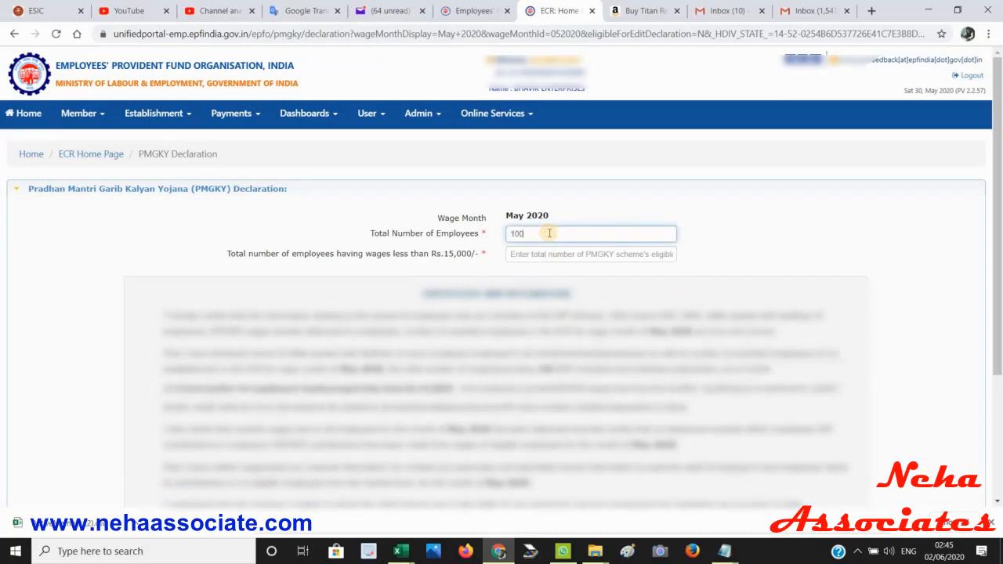
key(Tab)
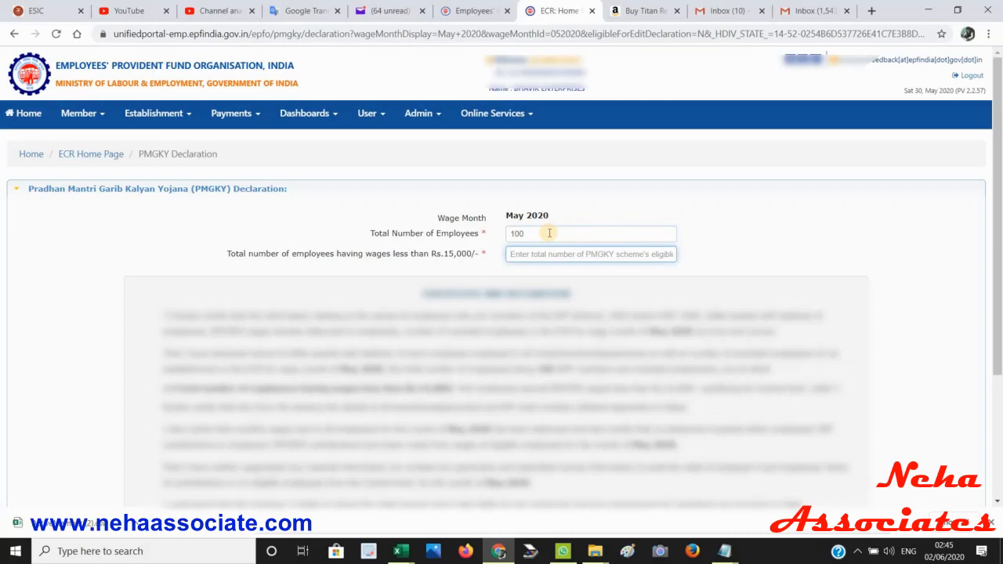
double_click(550, 233)
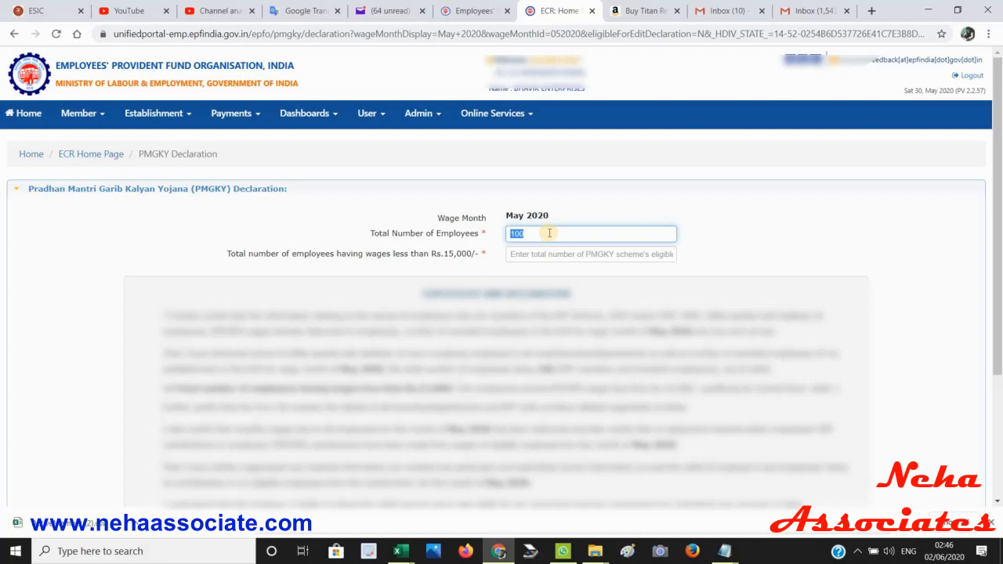
key(Tab)
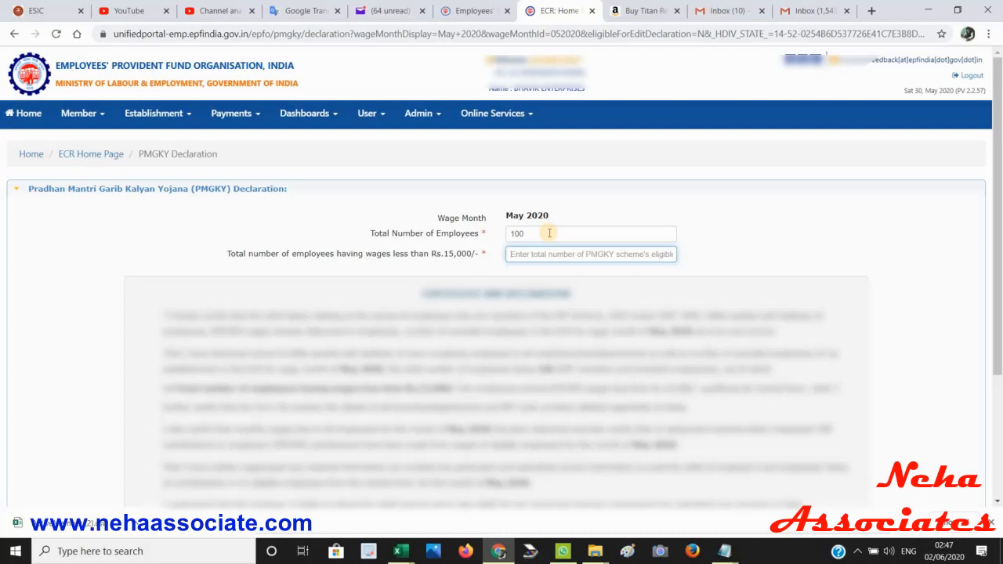
text(80)
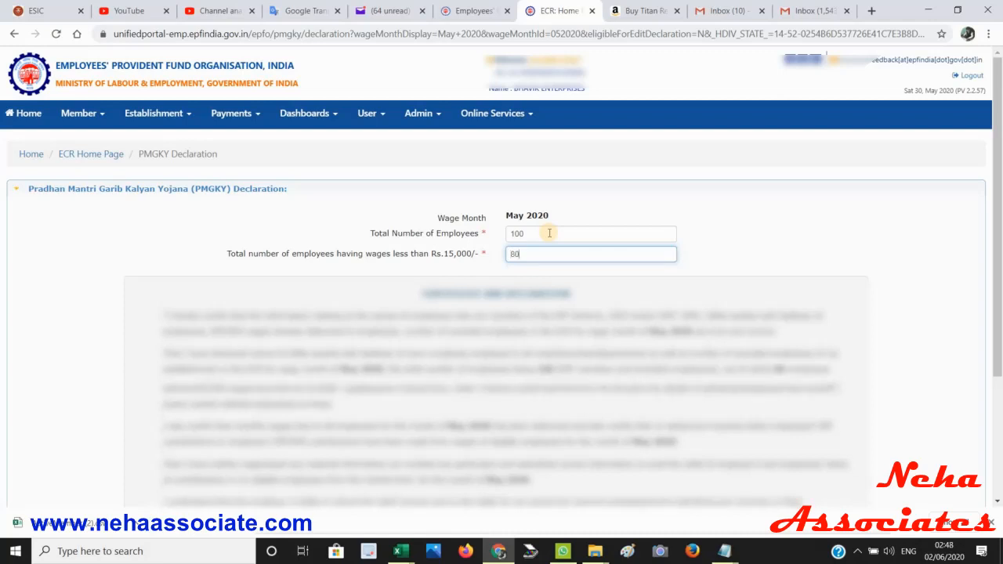
click(549, 232)
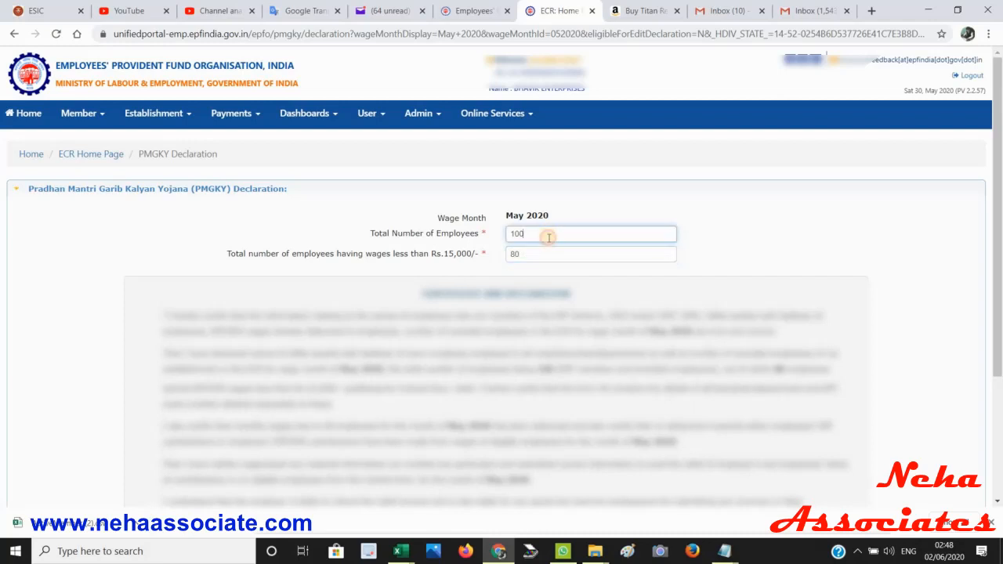
Open the ECR Upload form from the ECR quick links and expand its Contribution Rate % options.
scroll(14, 267, down, 4)
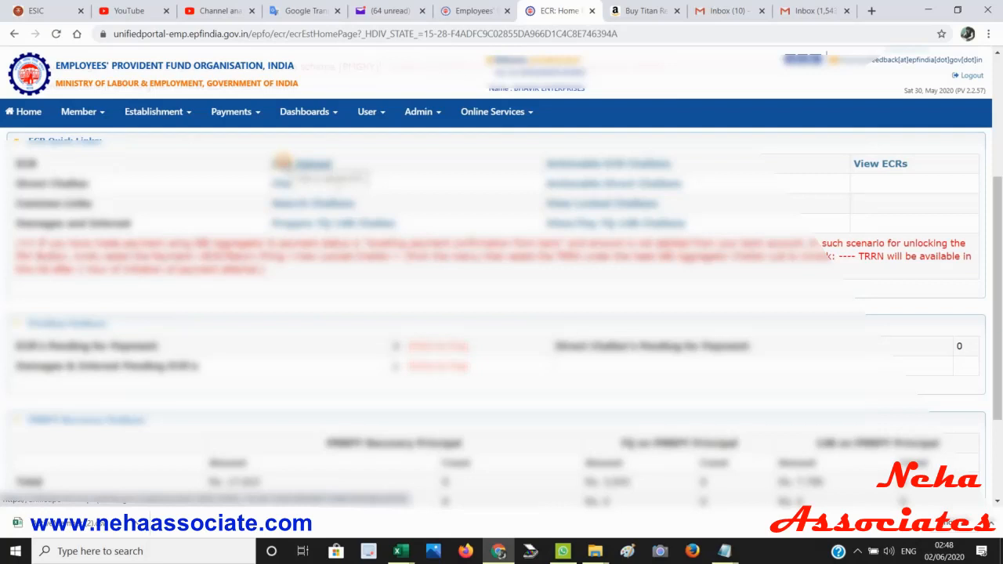
click(283, 163)
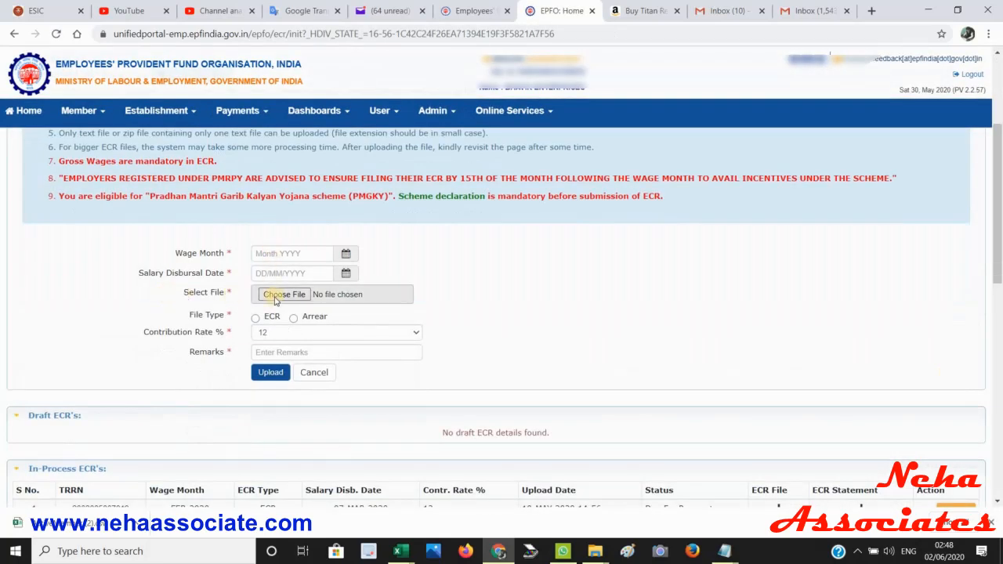
click(305, 333)
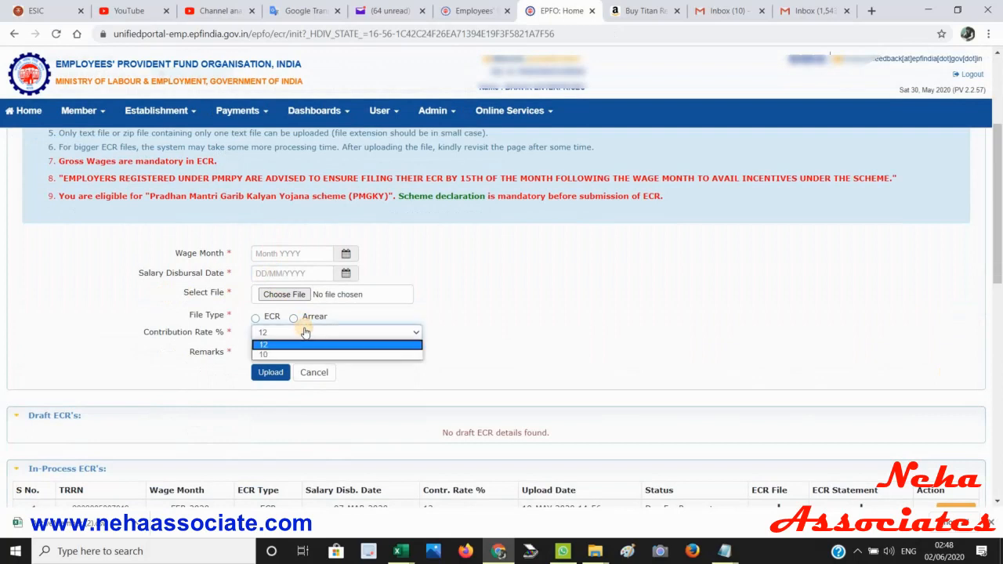